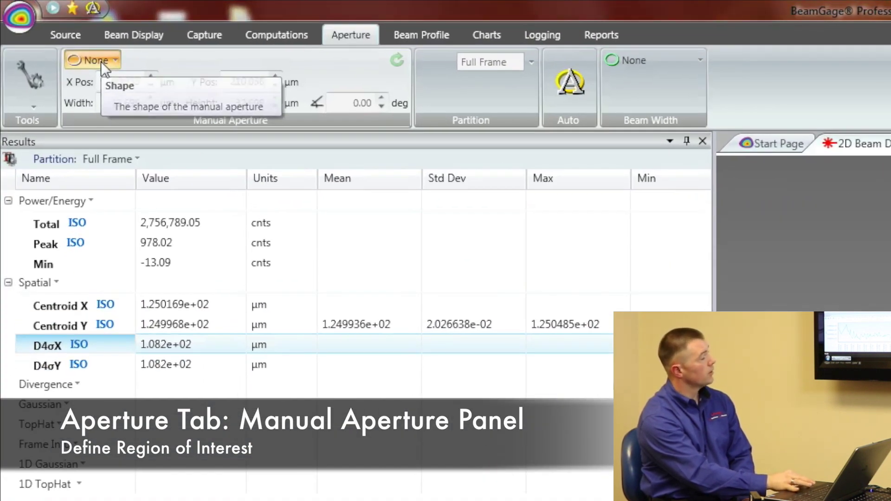
Step: Make the manual aperture a 71.534 µm square centred on the upper-left lobe at X 90.690, Y 159.876 µm
click(101, 61)
click(104, 99)
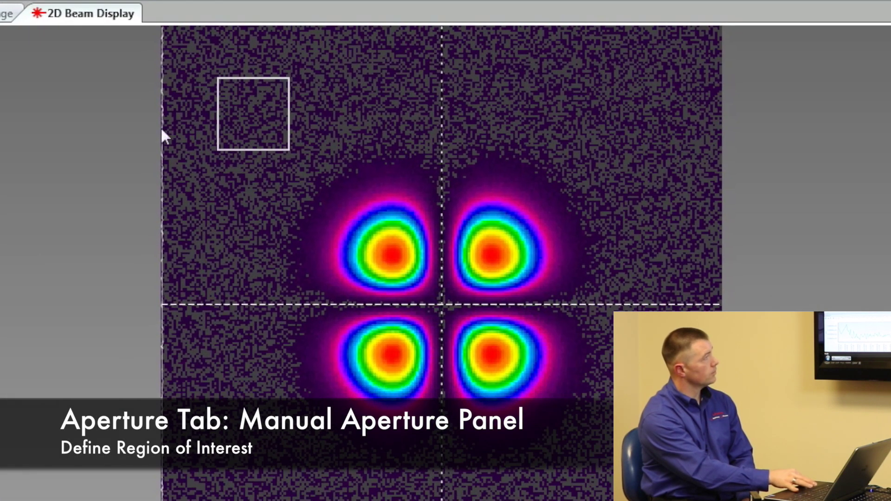
click(232, 148)
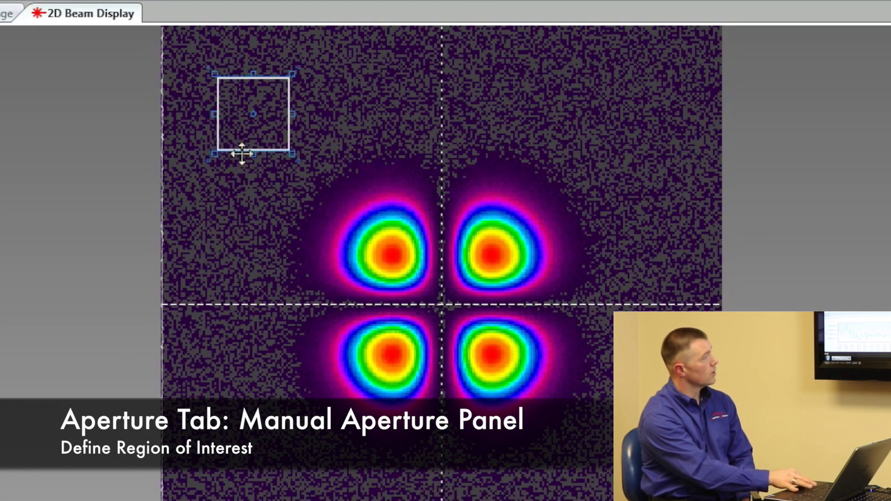
drag(260, 143, 374, 262)
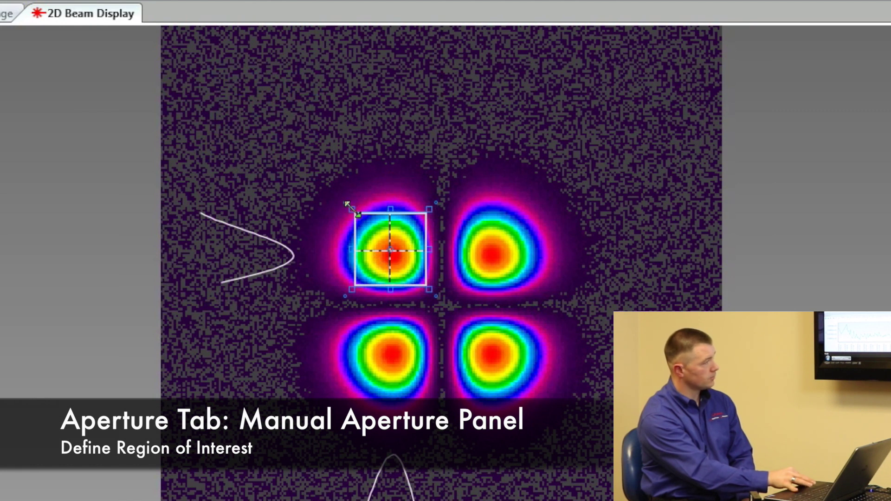
drag(352, 209, 322, 180)
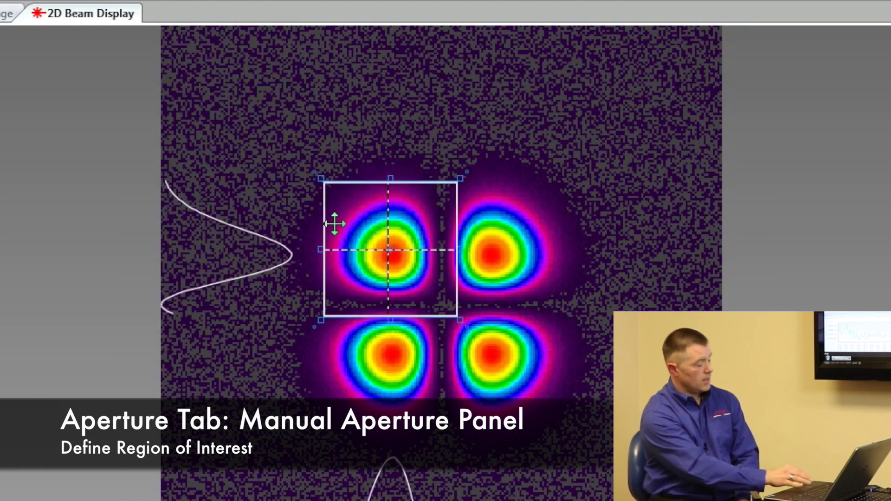
drag(342, 232, 334, 218)
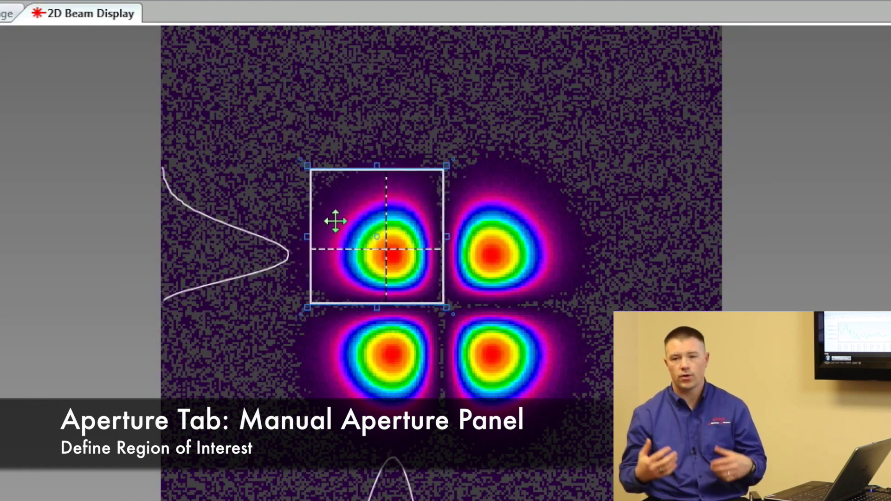
drag(303, 165, 300, 157)
drag(334, 209, 325, 201)
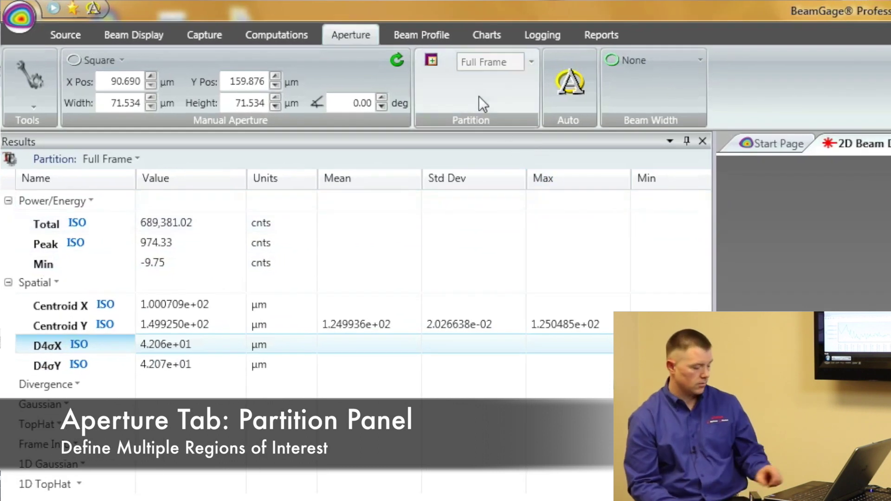
Step: Save the upper-left aperture as partition P1, then the lower-right lobe aperture as P2
click(429, 61)
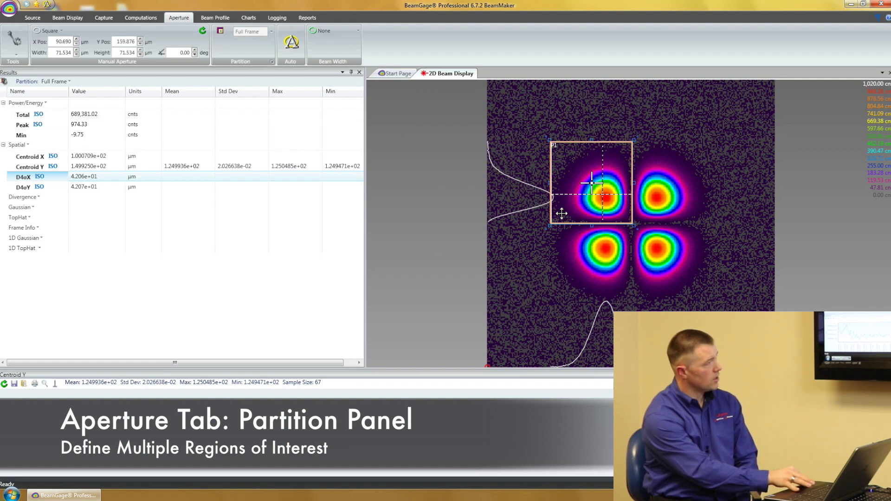
drag(562, 213, 641, 293)
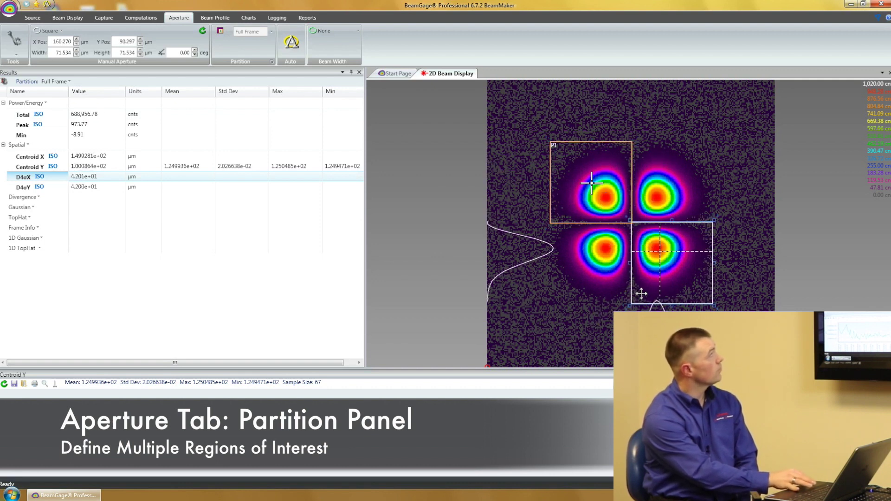
click(221, 35)
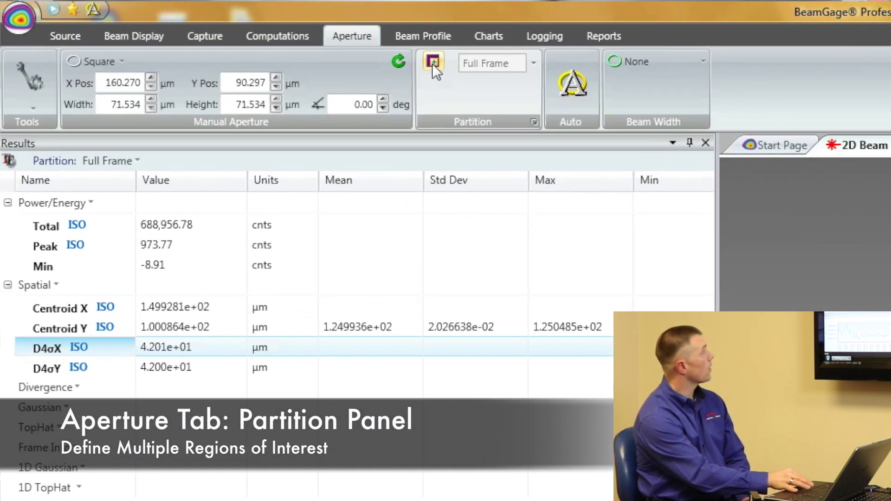
Step: Place partition P1's D4σX result (4.209e+01 µm) as a label on the beam image
click(129, 165)
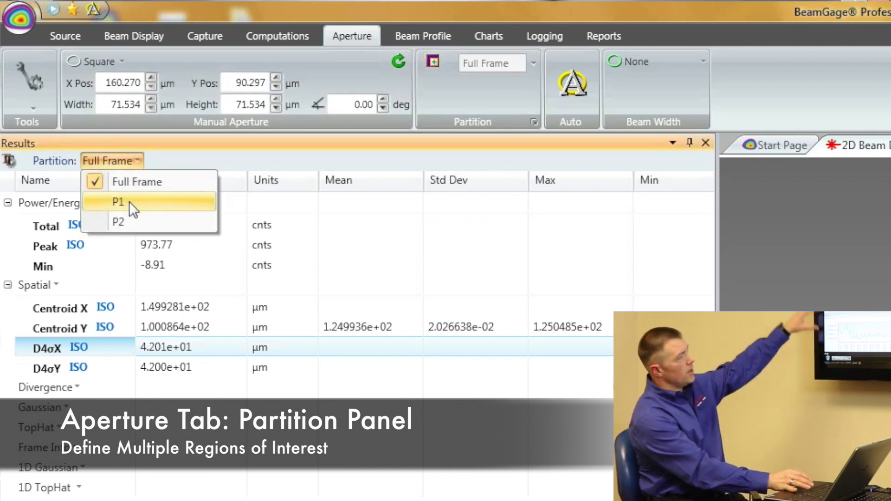
click(129, 201)
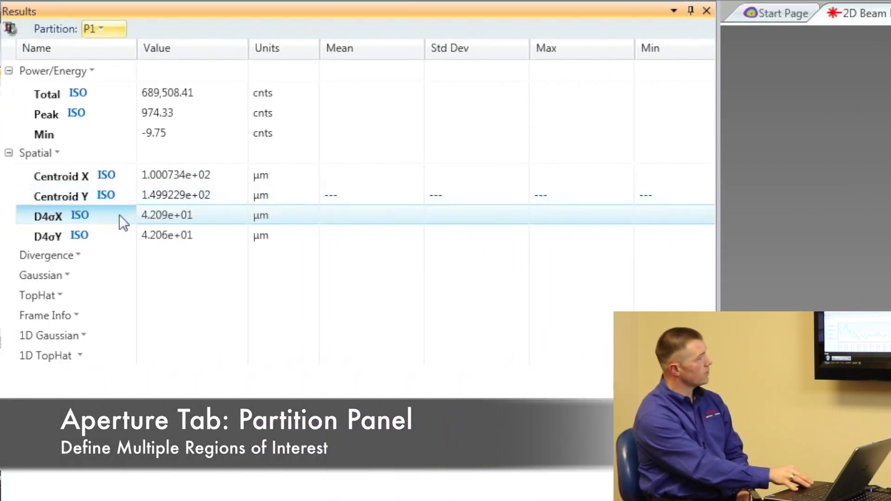
drag(119, 214, 509, 237)
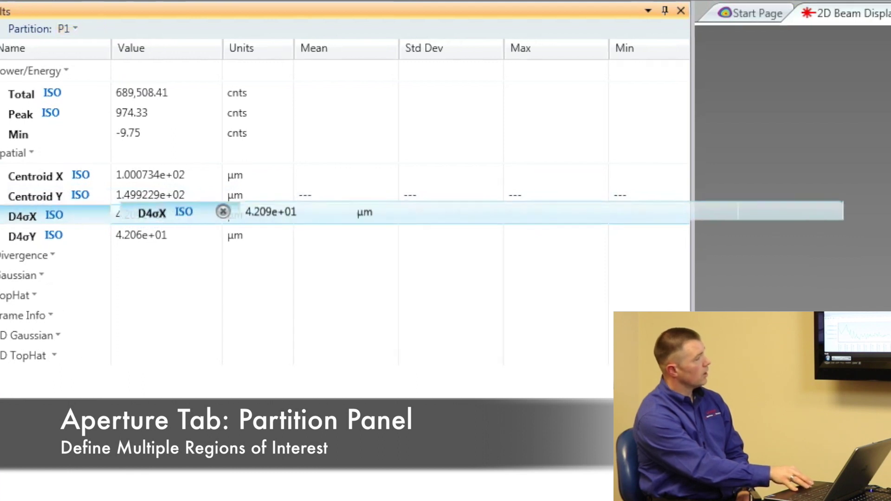
drag(217, 238, 414, 163)
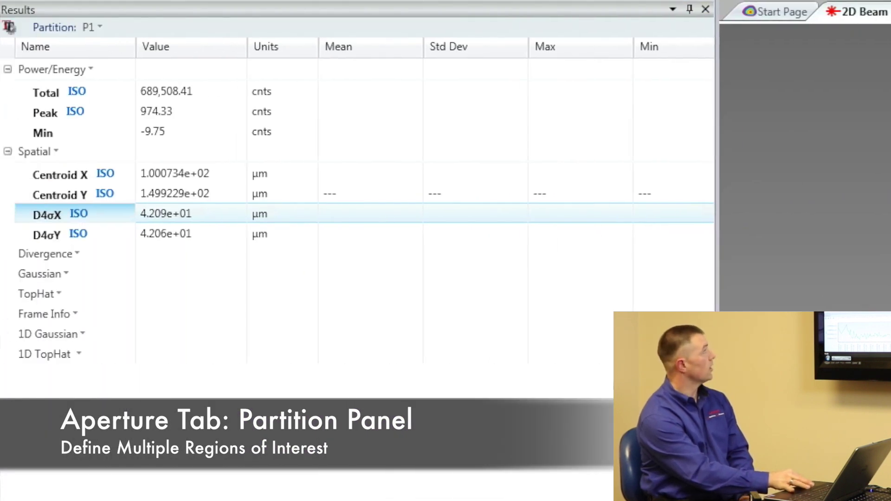
Step: Place partition P2's D4σX result (4.203e+01 µm) as a label on the beam image
click(102, 31)
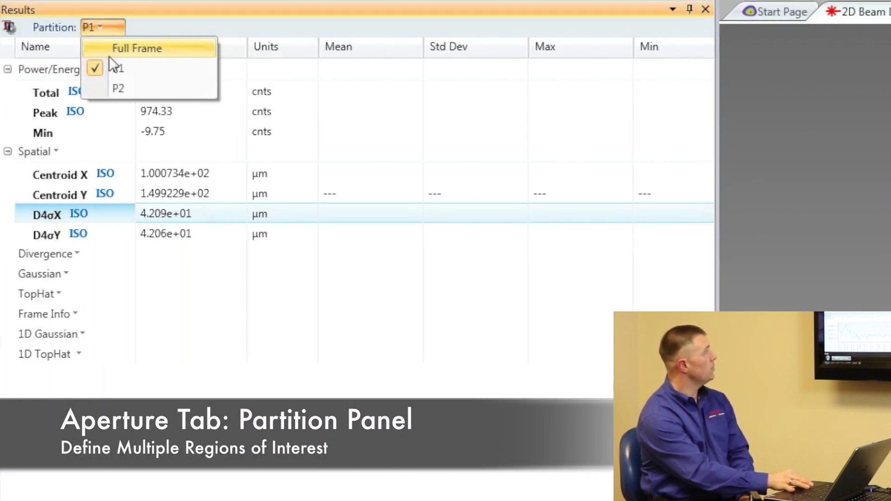
click(117, 88)
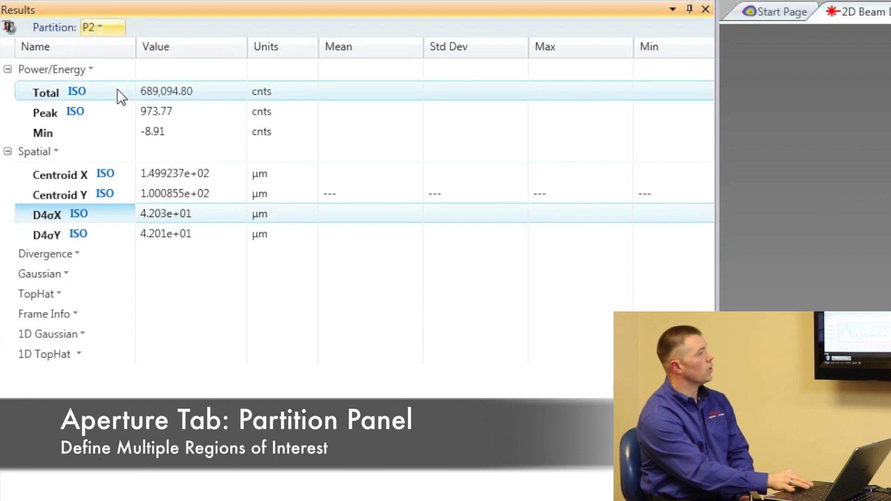
mouse_move(74, 216)
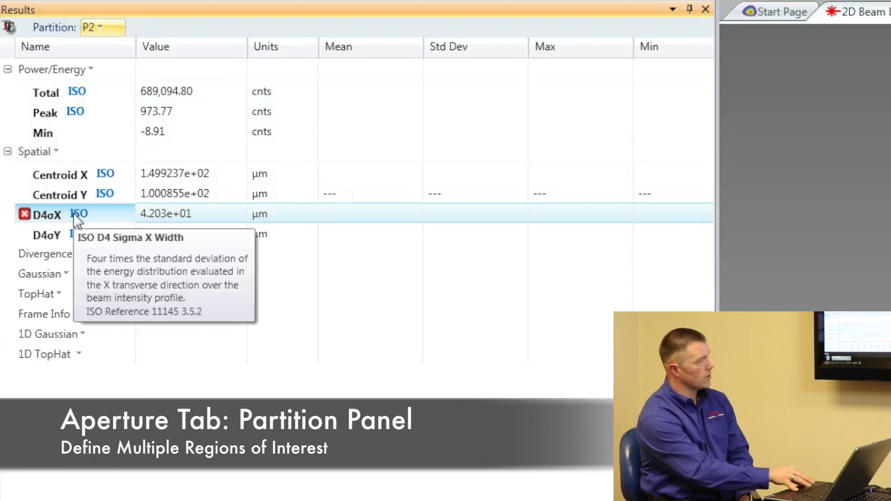
drag(73, 213, 736, 339)
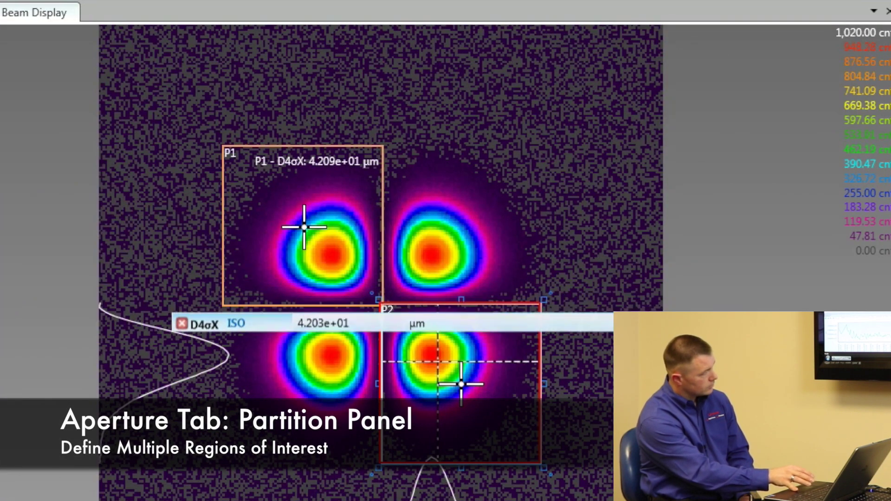
drag(587, 339, 519, 431)
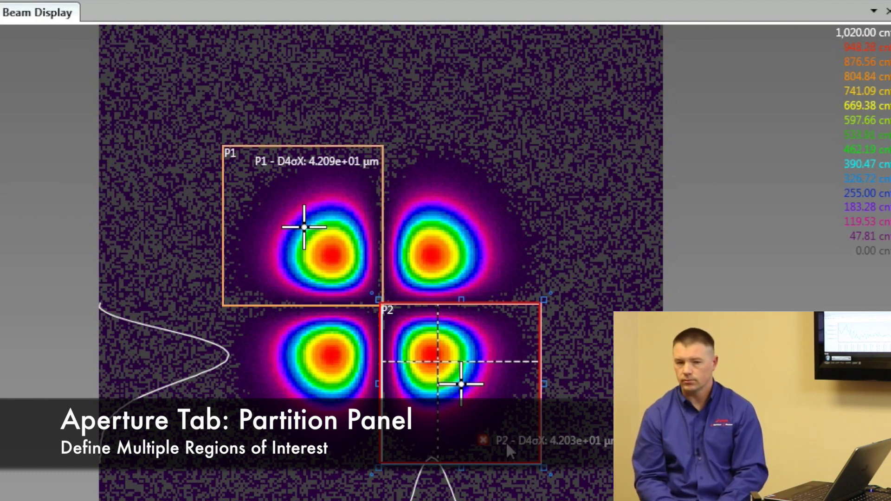
Step: Delete the P2 and P1 D4σX labels from the 2D Beam Display
click(483, 441)
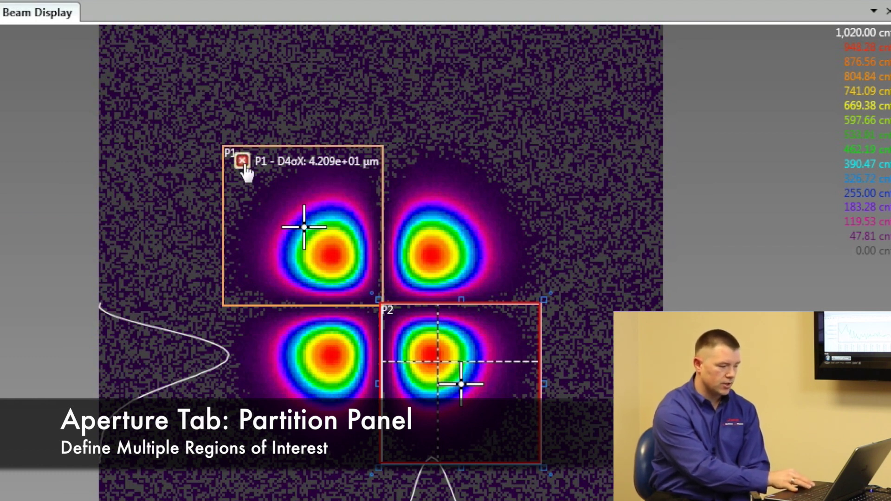
click(243, 162)
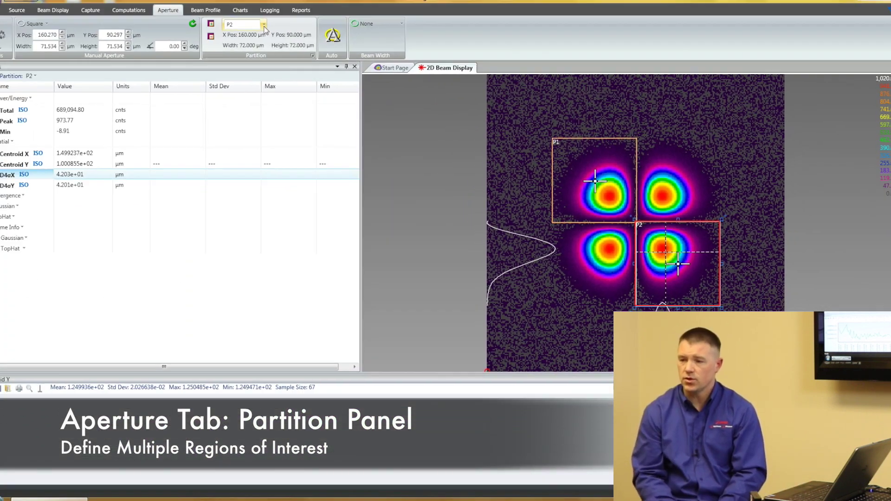
click(272, 32)
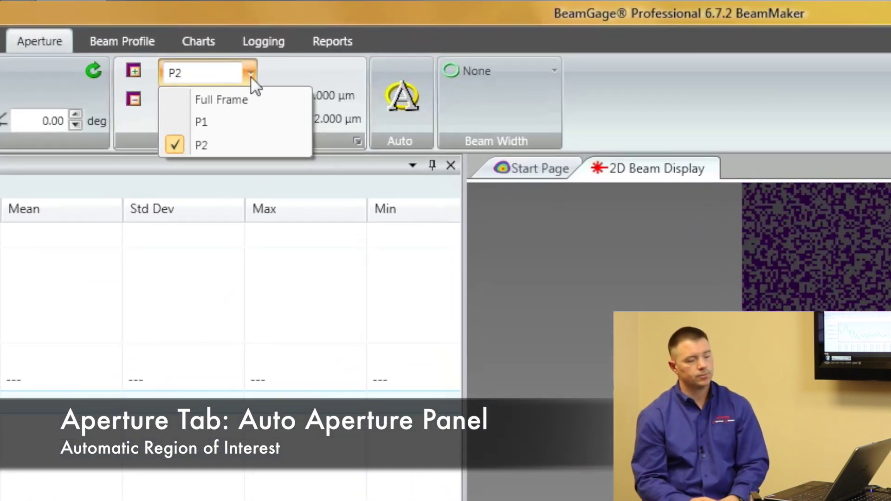
Step: Remove partition P2, then partition P1, leaving only Full Frame (D4σX 4.201e+01 µm)
click(397, 71)
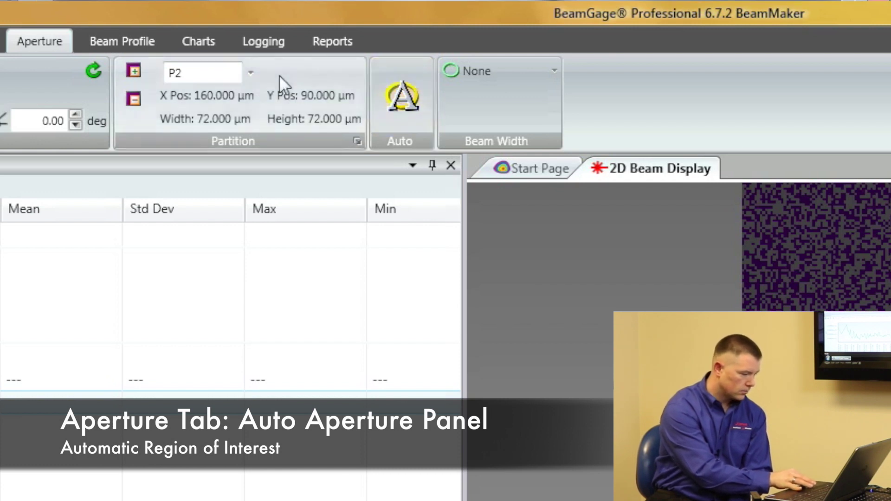
click(137, 95)
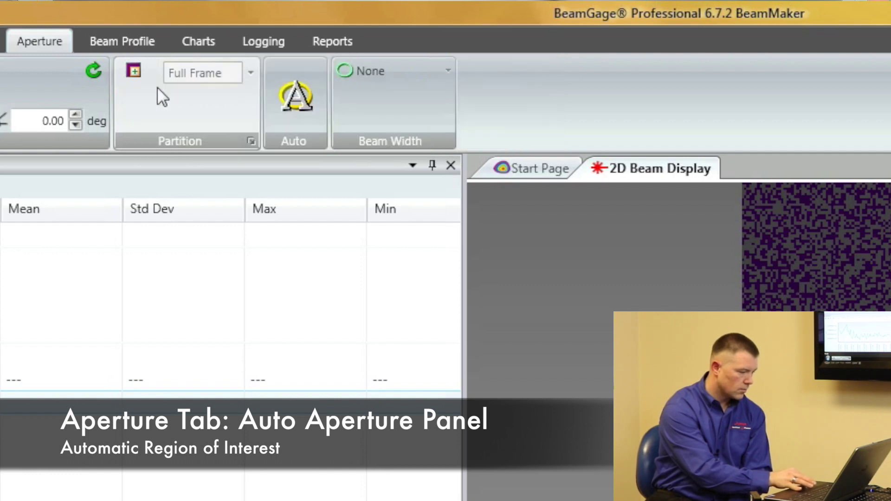
click(193, 76)
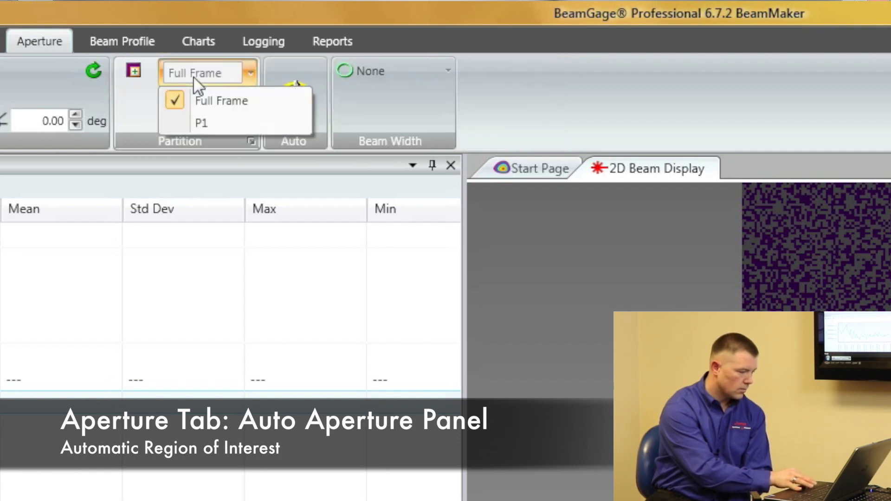
click(196, 121)
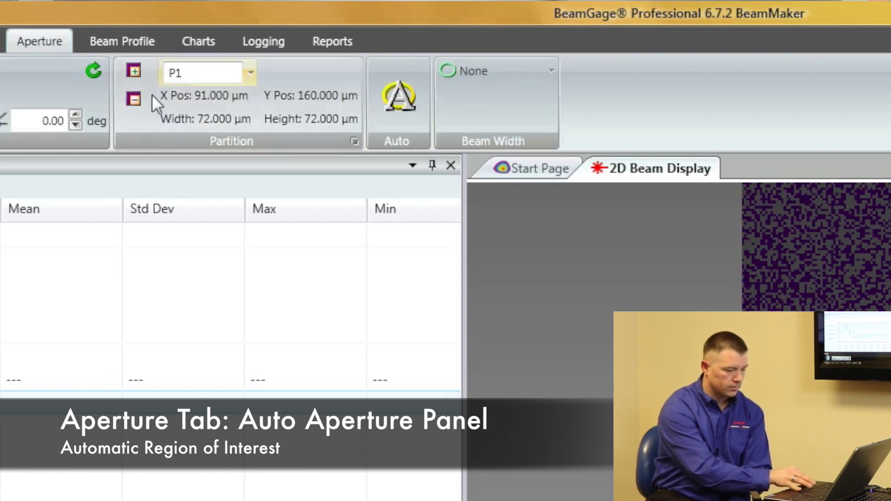
click(137, 100)
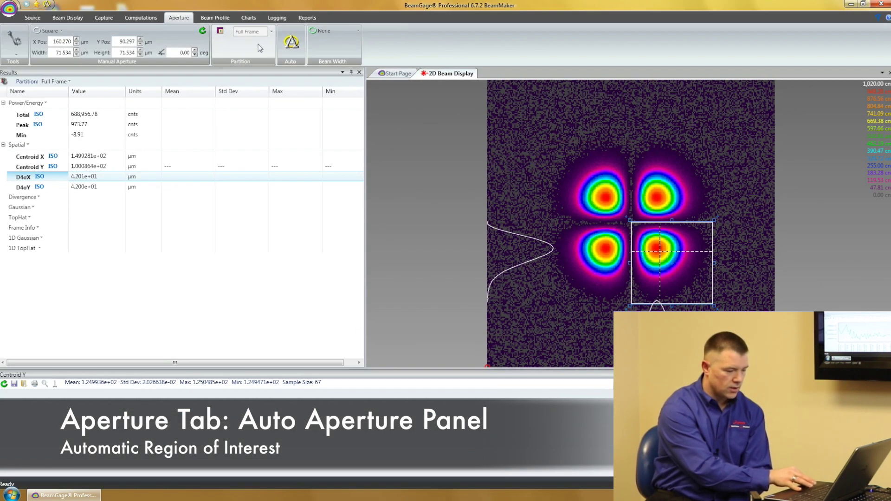
Step: Enable Auto Aperture on the Aperture tab
click(293, 43)
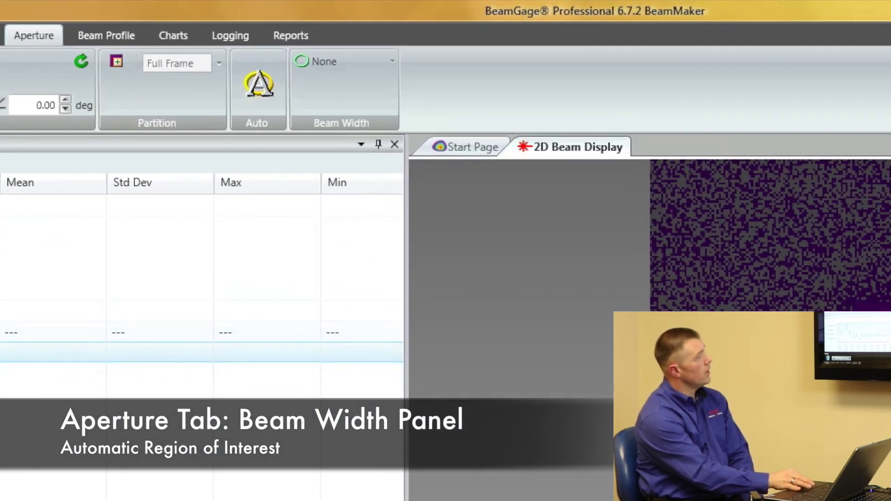
Step: Set the Beam Width shape to Circle
click(319, 62)
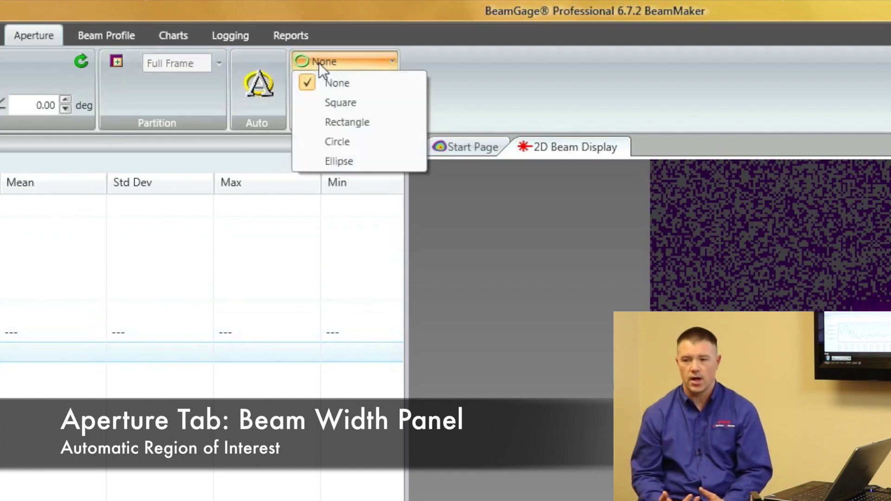
click(329, 141)
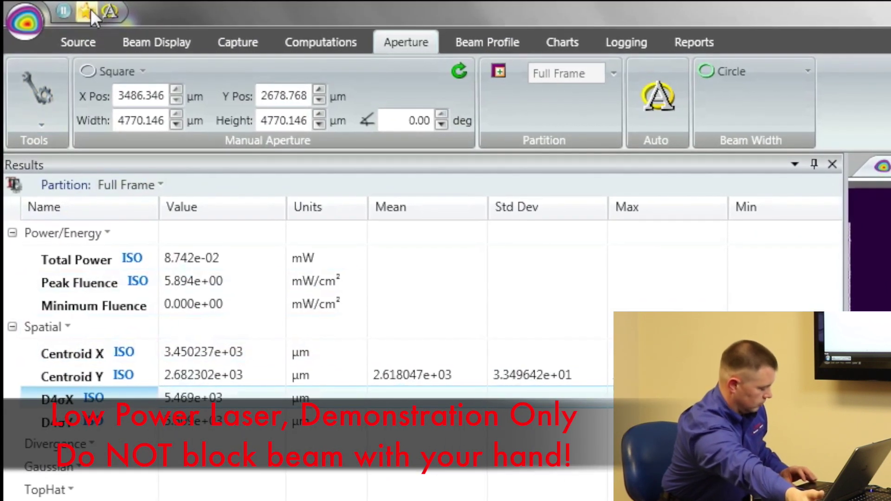
Step: Run an initial UltraCal calibration and lower the exposure to about 31 ms
click(91, 9)
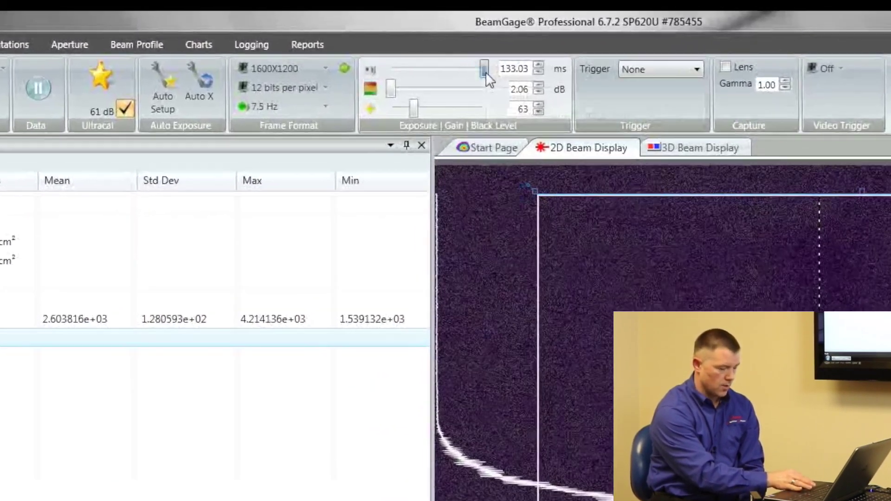
drag(484, 71, 428, 94)
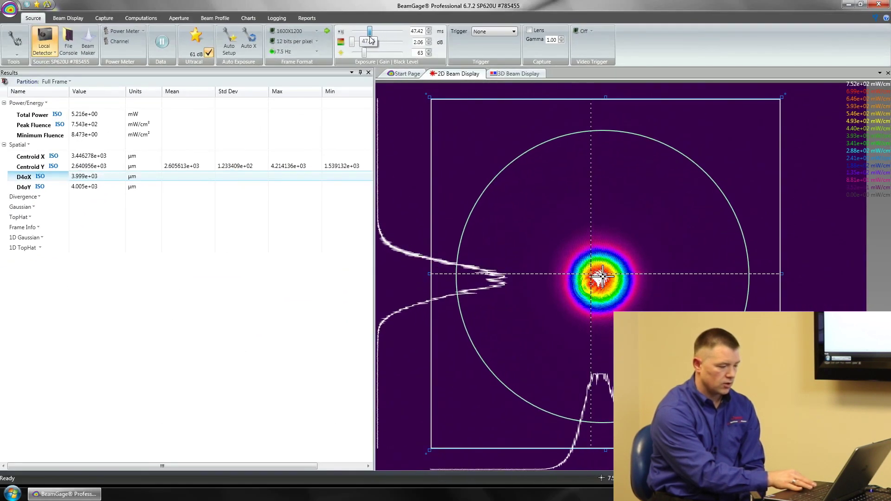
drag(370, 40, 366, 40)
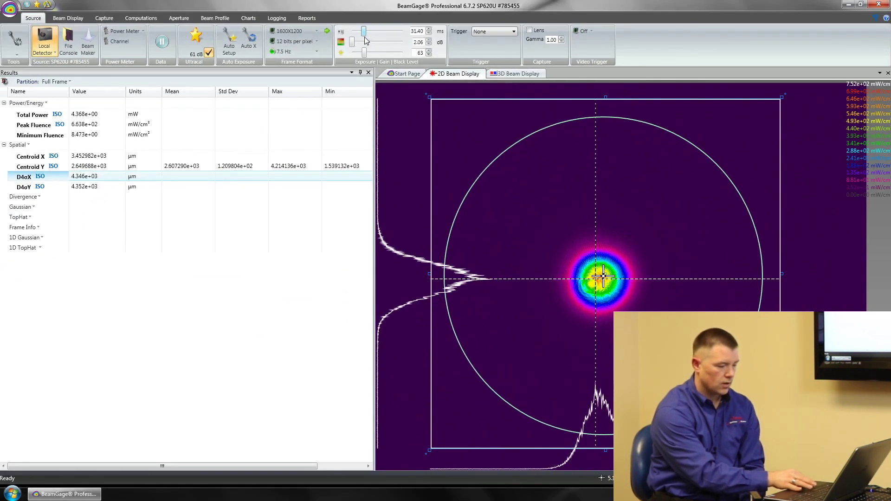
Step: Step the exposure up to 33.16 ms and rerun the UltraCal baseline calibration
click(428, 28)
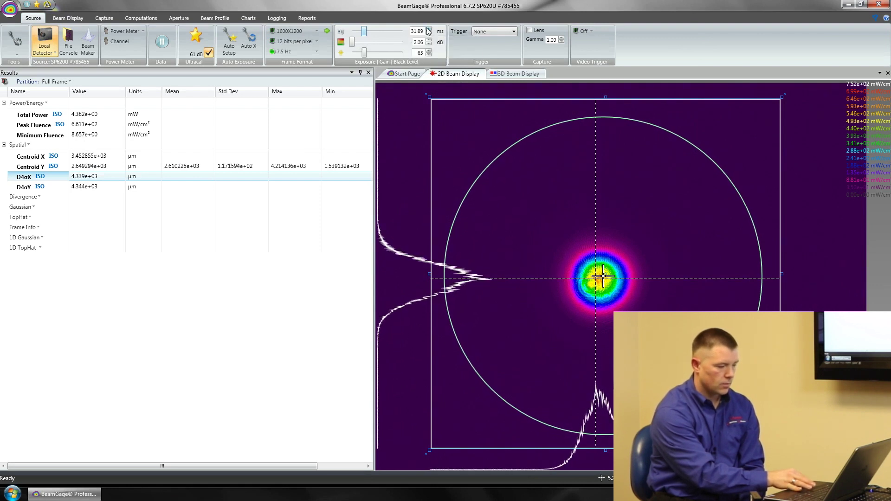
click(428, 29)
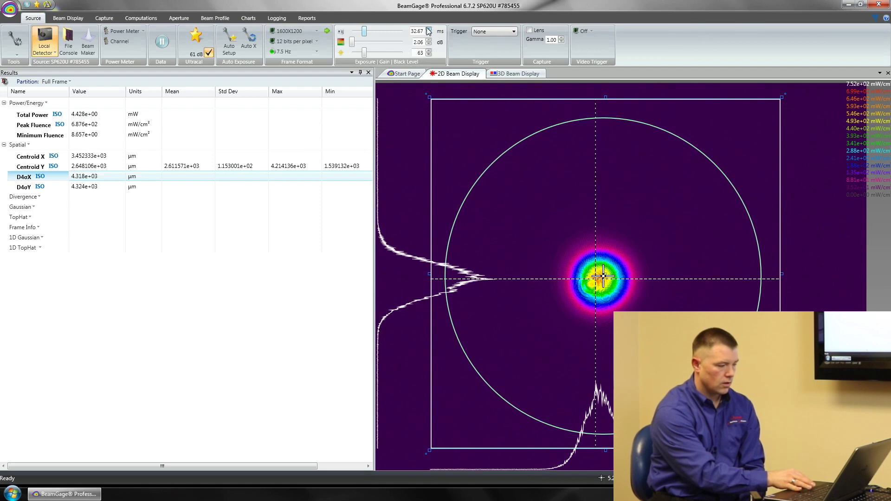
click(428, 29)
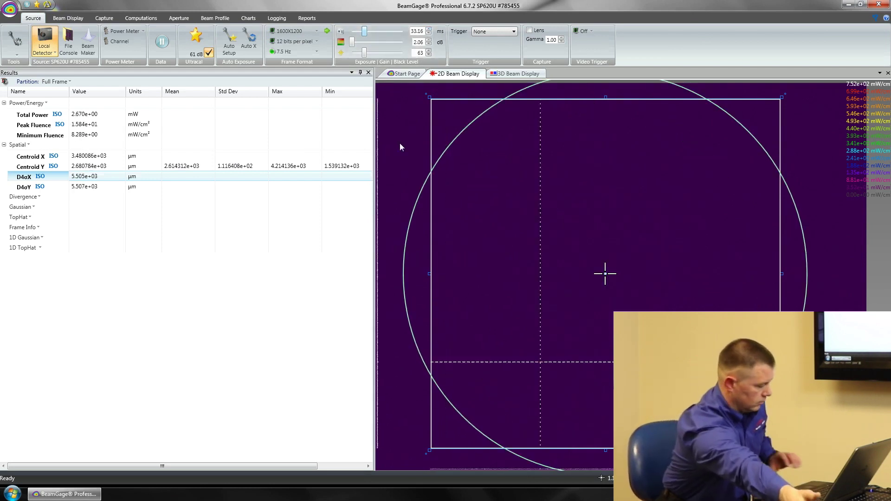
click(196, 37)
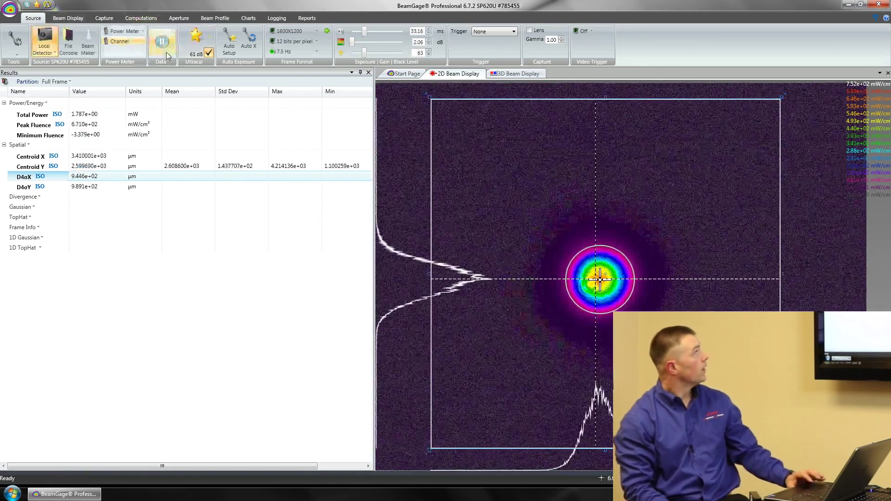
Step: Set both Cursor and Crosshair to Disabled on the Beam Display tab
click(78, 18)
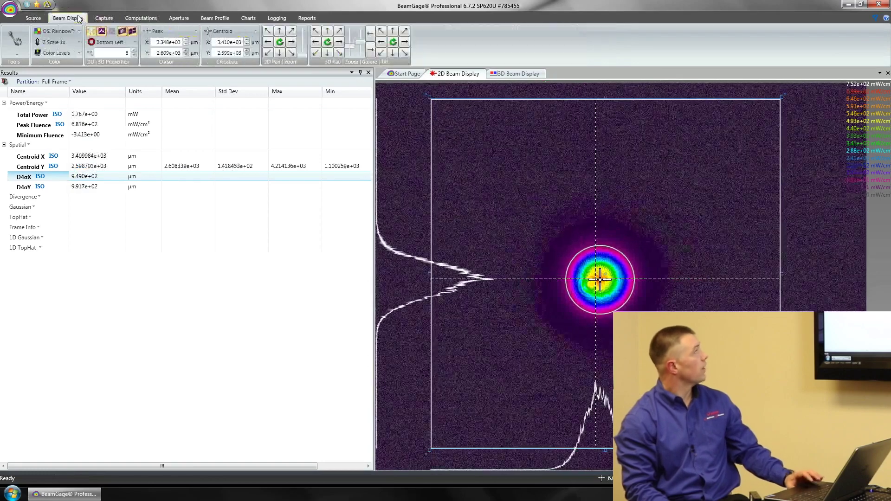
click(154, 31)
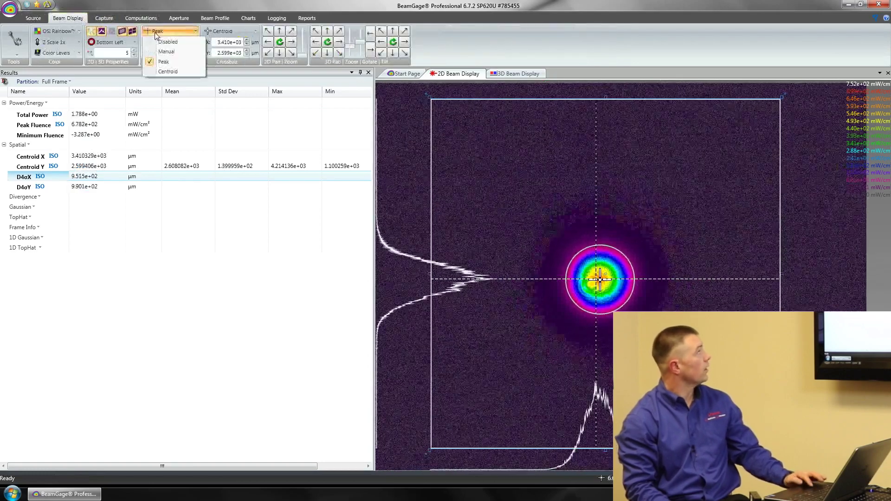
click(166, 41)
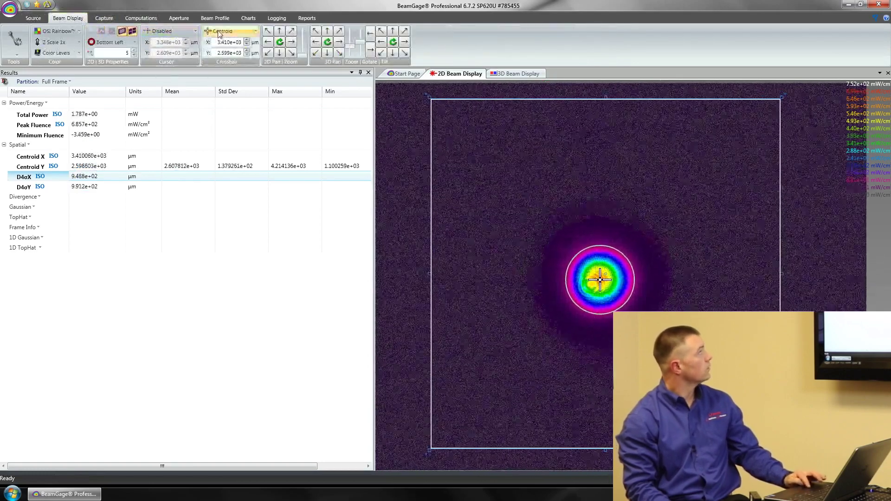
click(223, 31)
click(220, 42)
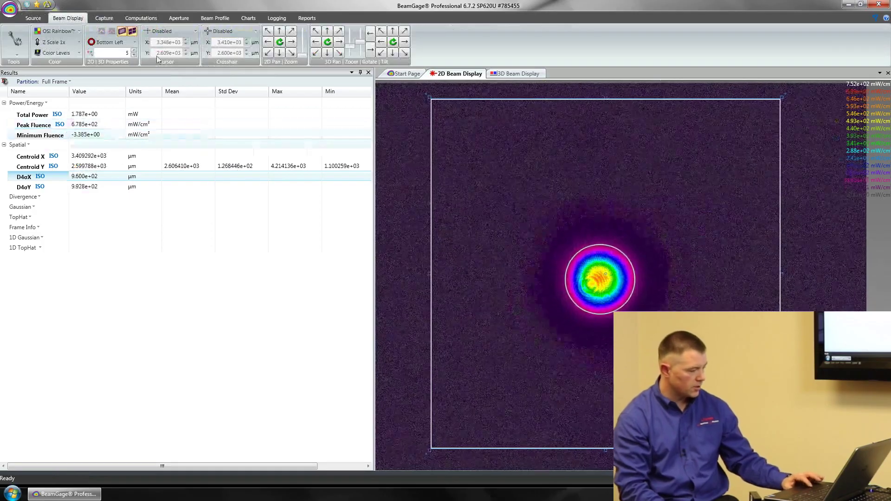
Step: Tick the Ultracal checkbox on the Source tab, compare the beam, then untick it
click(30, 19)
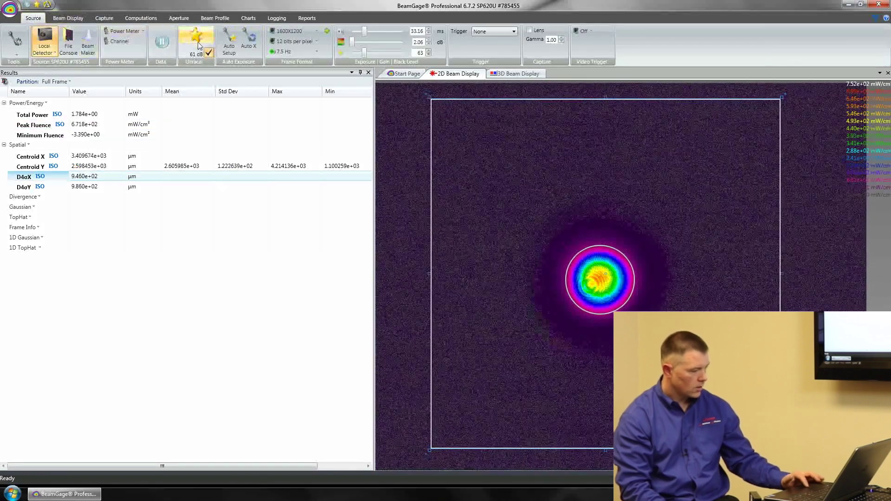
click(209, 54)
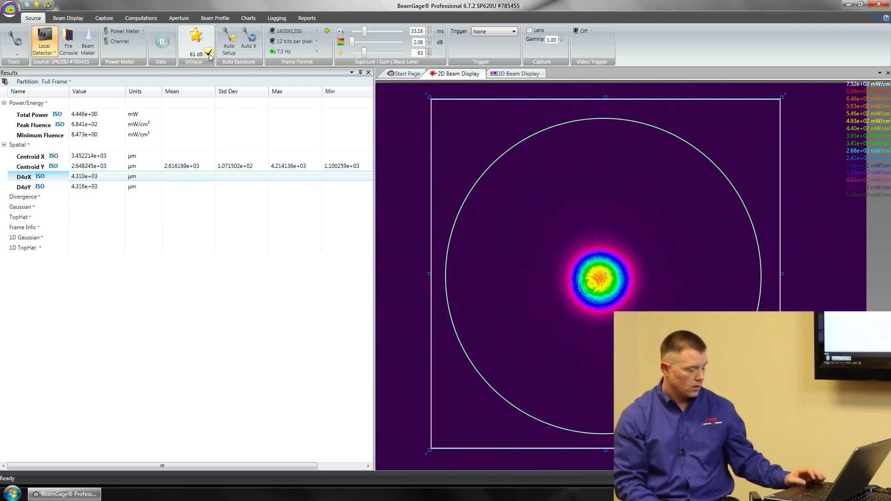
click(209, 54)
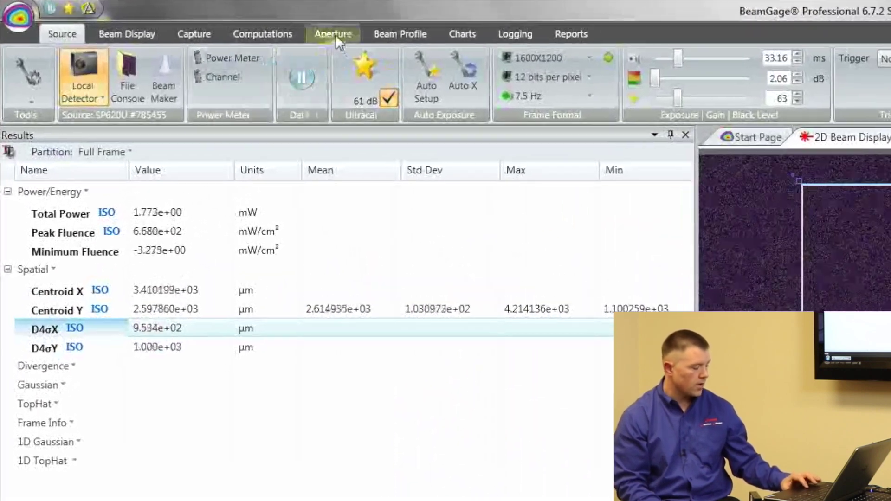
Step: Set the aperture shape to None to remove the manual aperture
click(284, 35)
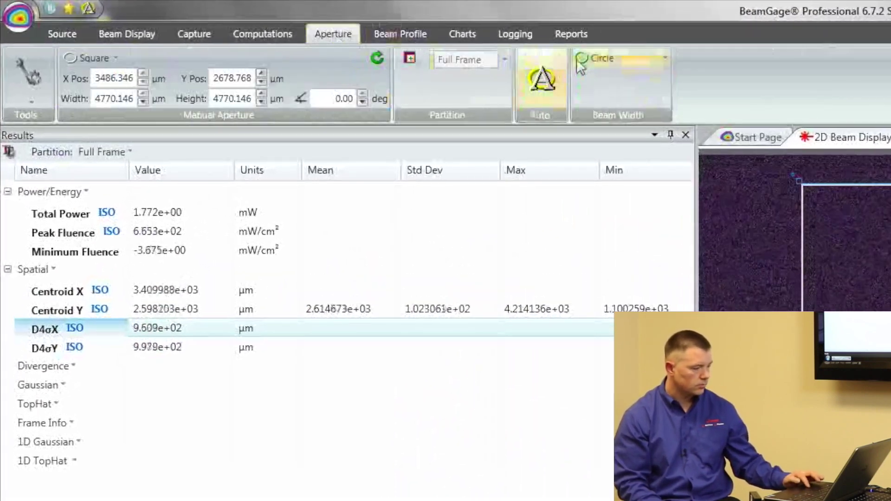
click(93, 57)
click(95, 78)
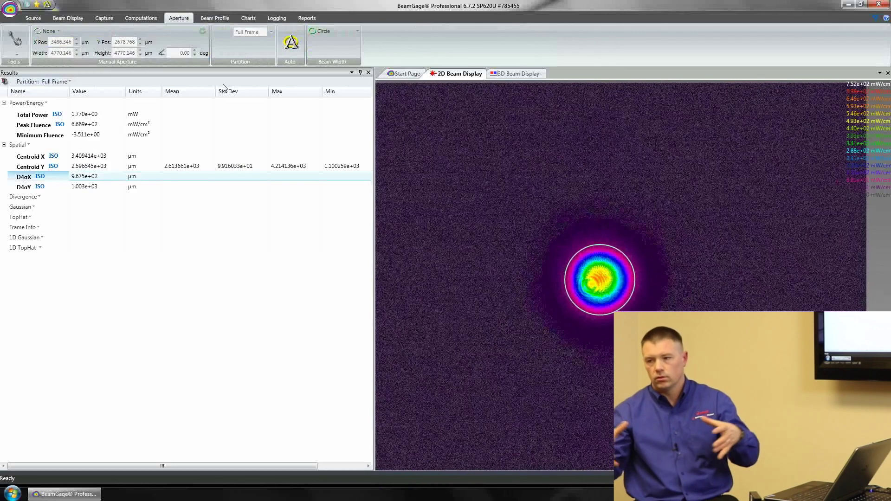
Step: Enable the automatic aperture so a large circle encloses the beam
click(291, 43)
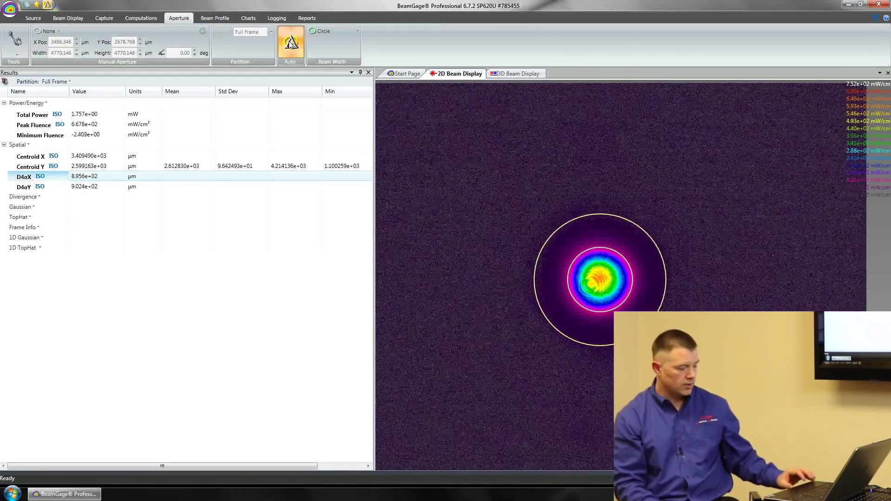
click(291, 43)
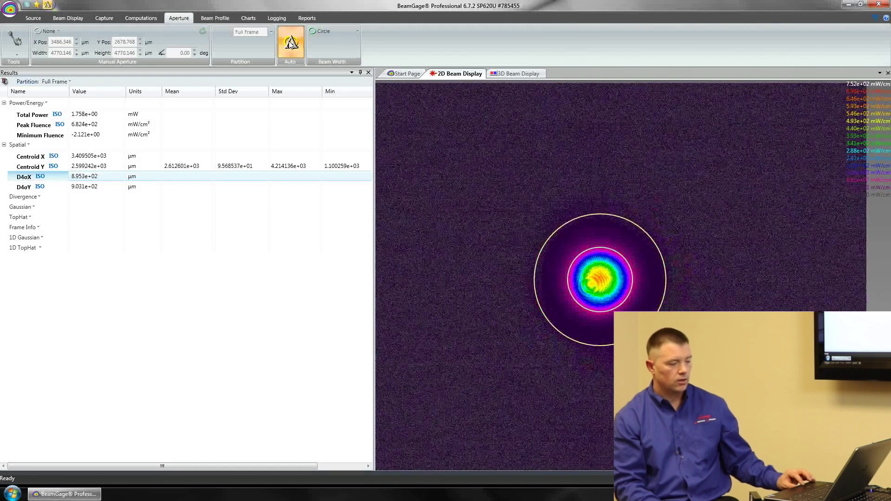
click(290, 43)
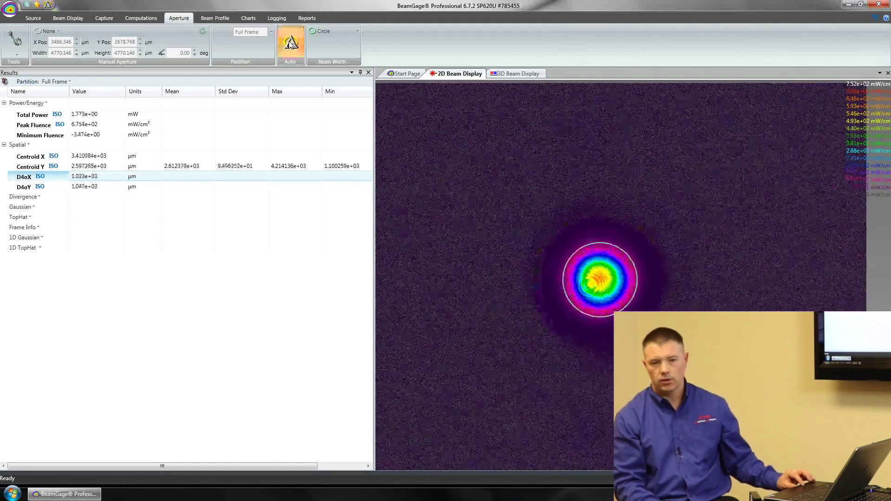
click(291, 44)
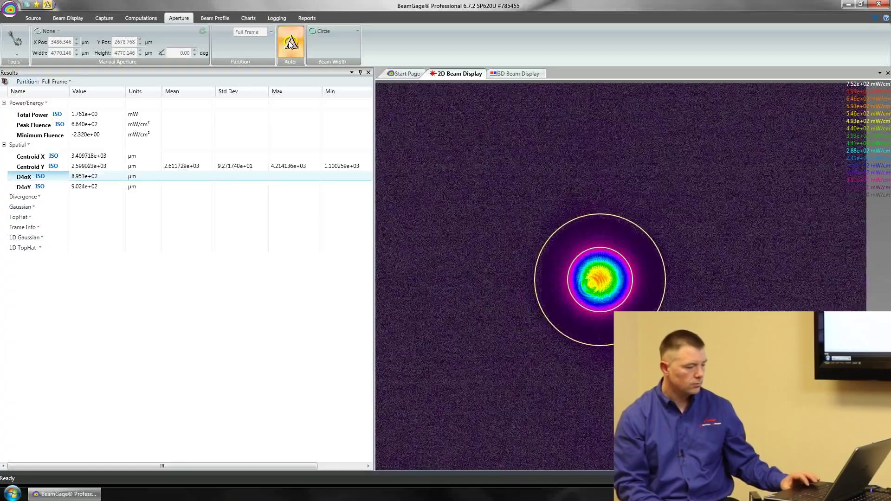
click(215, 18)
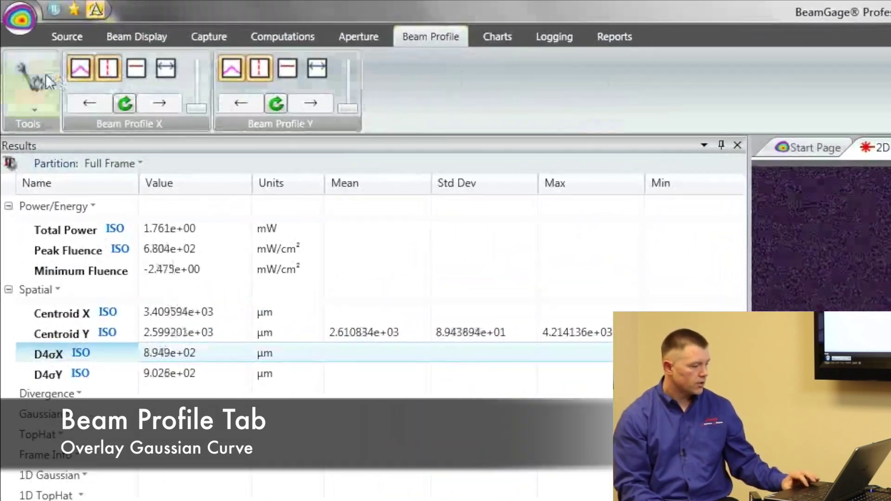
Step: Show the Beam Profile X window and set the Beam Display cursor to Peak
click(44, 74)
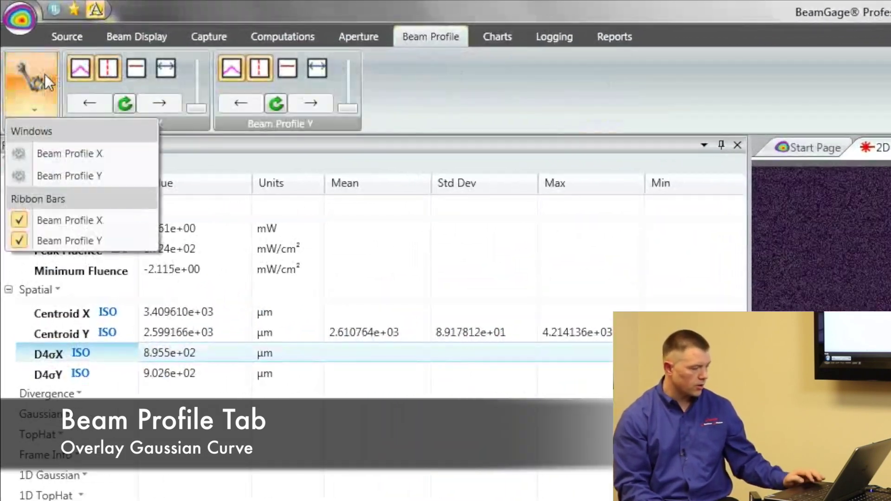
click(48, 149)
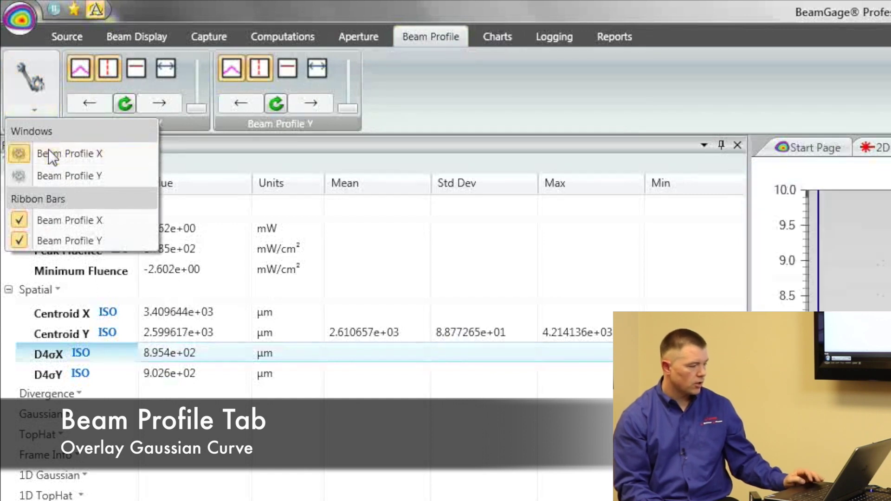
click(124, 35)
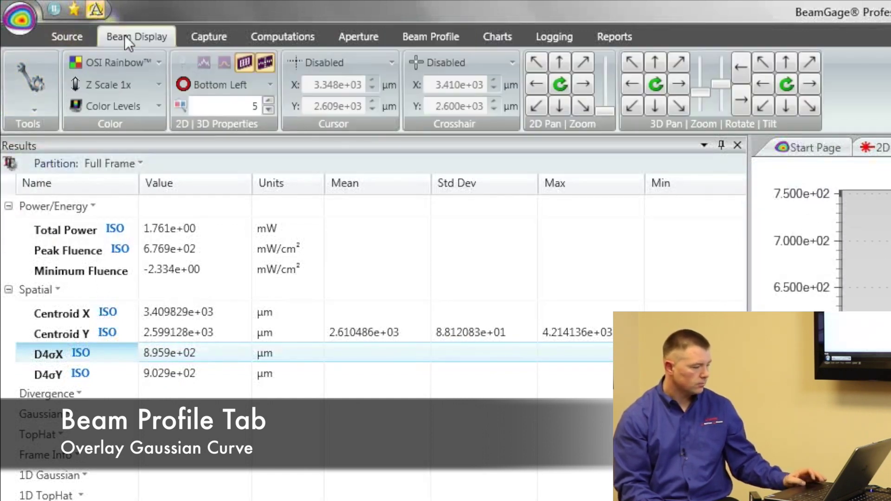
click(315, 63)
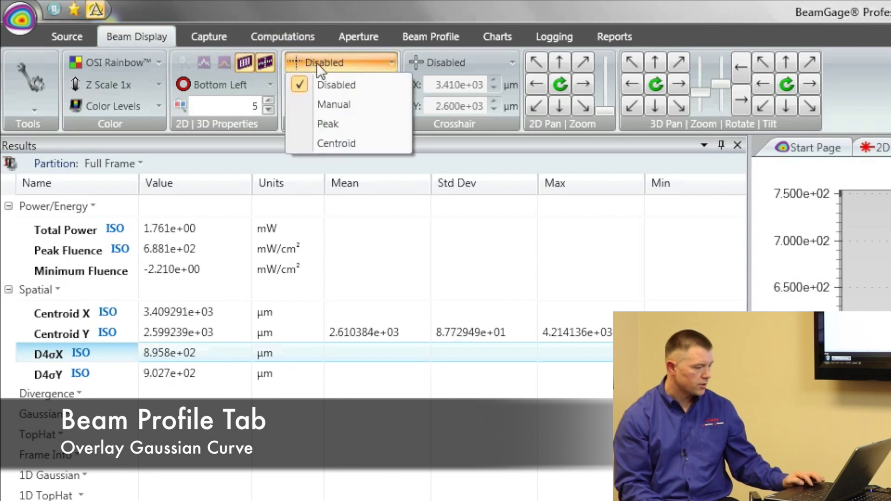
click(329, 123)
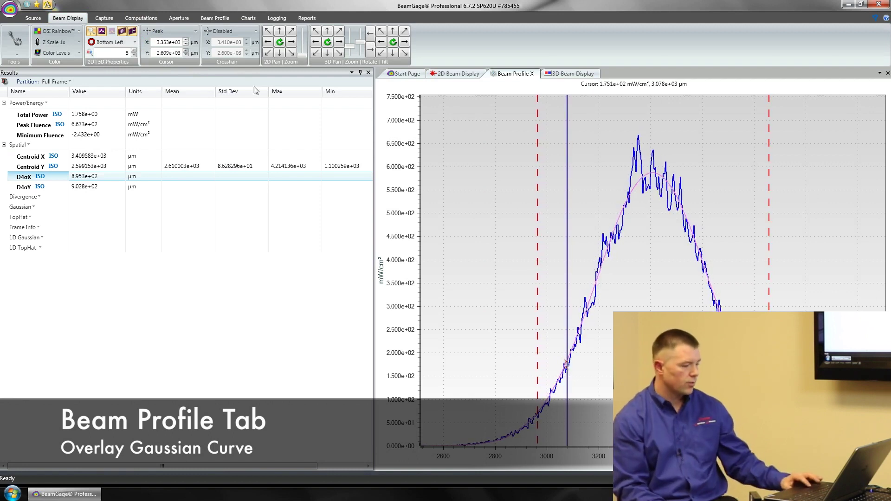
Step: Dock the Beam Profile X plot in its own panel below the results, keeping the 2D image visible
click(433, 73)
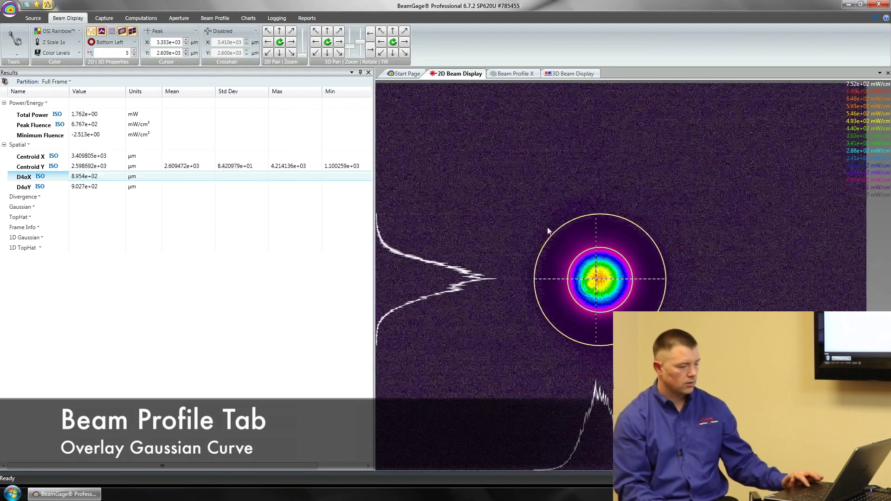
click(510, 75)
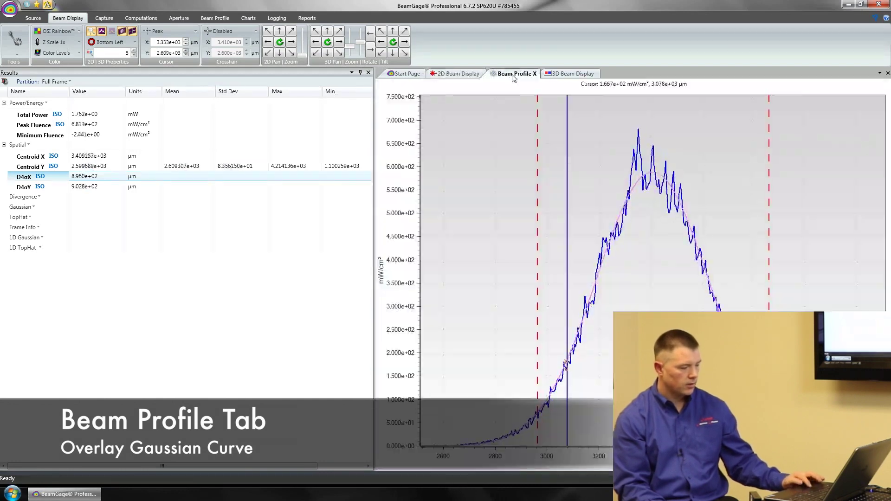
drag(514, 74, 184, 284)
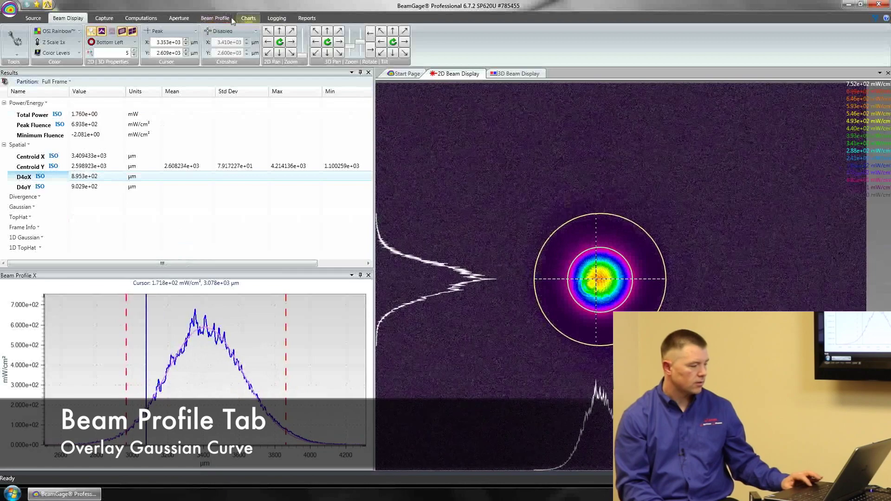
click(205, 18)
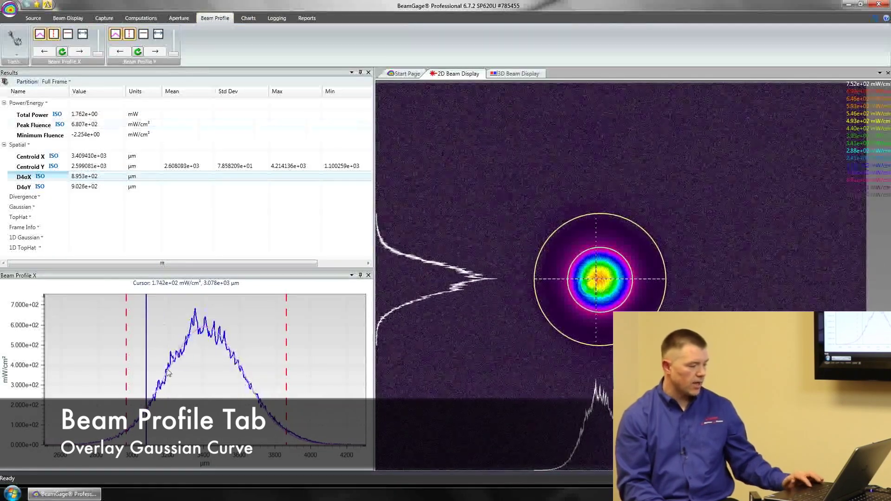